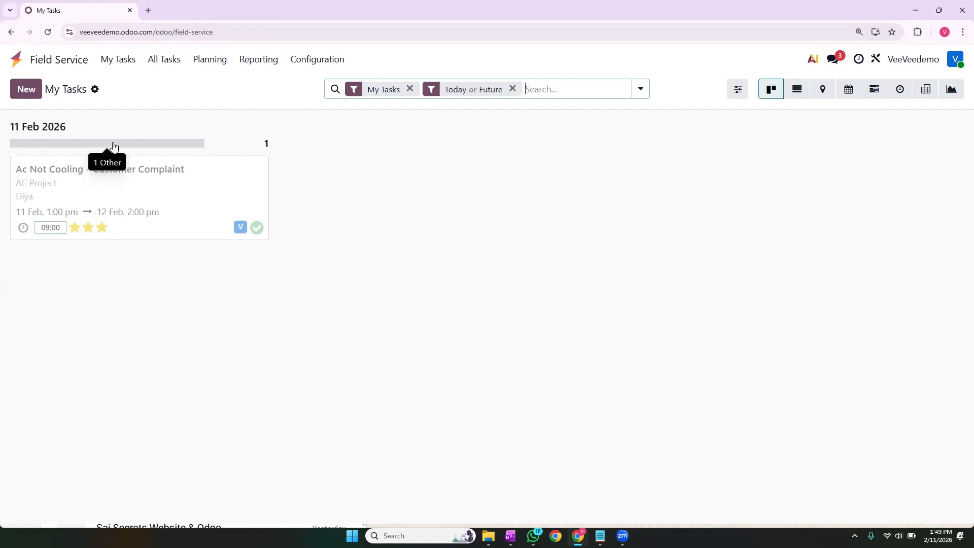
- Create a new field service task titled Laptop Service in AC Project and select the existing customer for it
{"action": "left_click", "coordinate": [26, 88]}
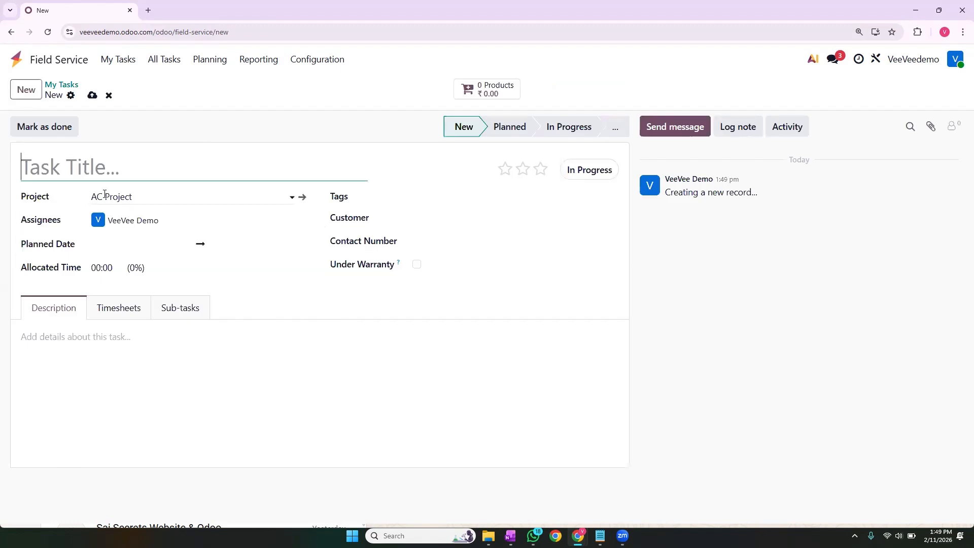
{"action": "type", "text": "Lap"}
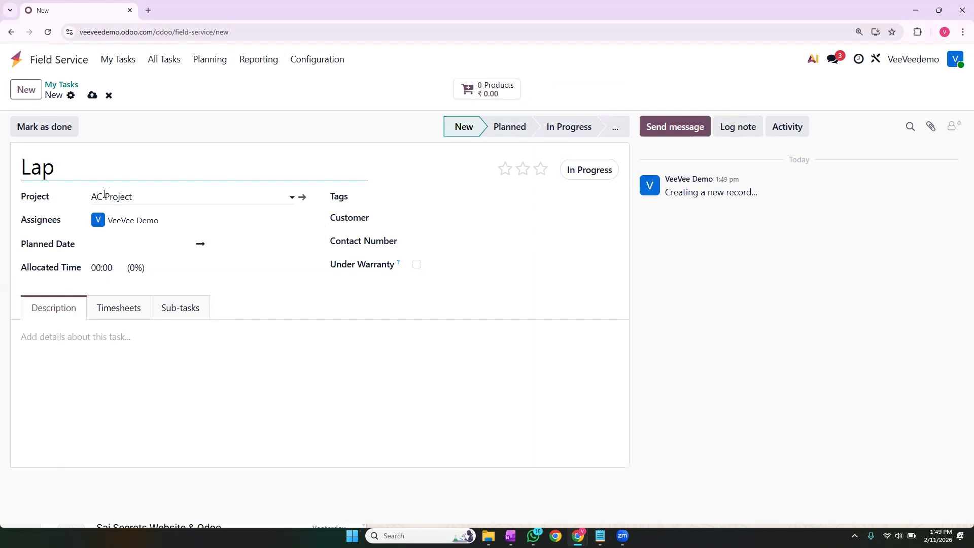
{"action": "type", "text": "top Service"}
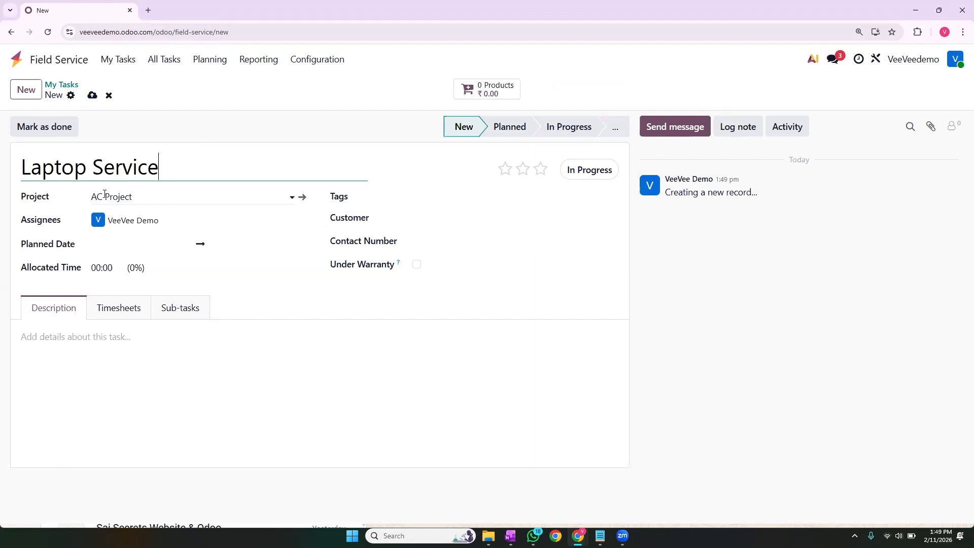
{"action": "left_click", "coordinate": [93, 96]}
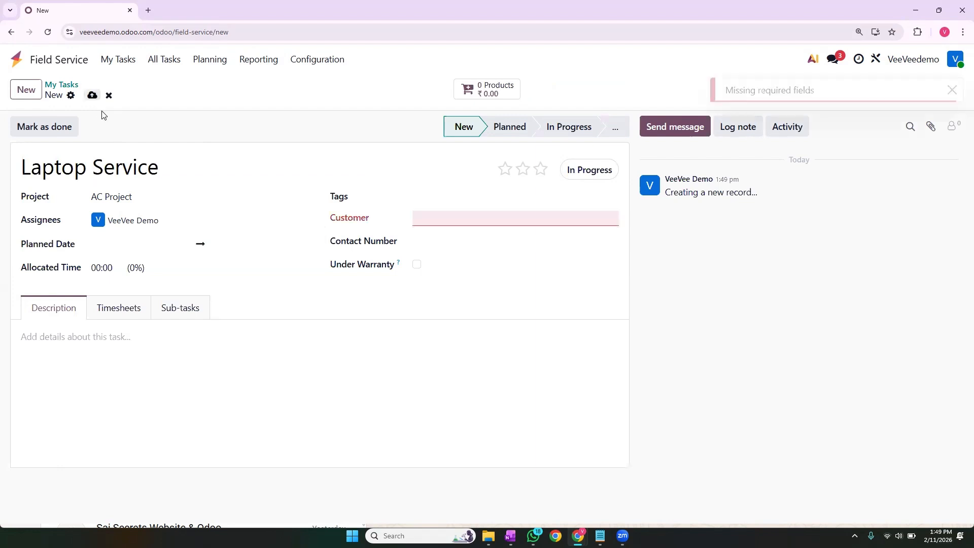
{"action": "left_click", "coordinate": [449, 218]}
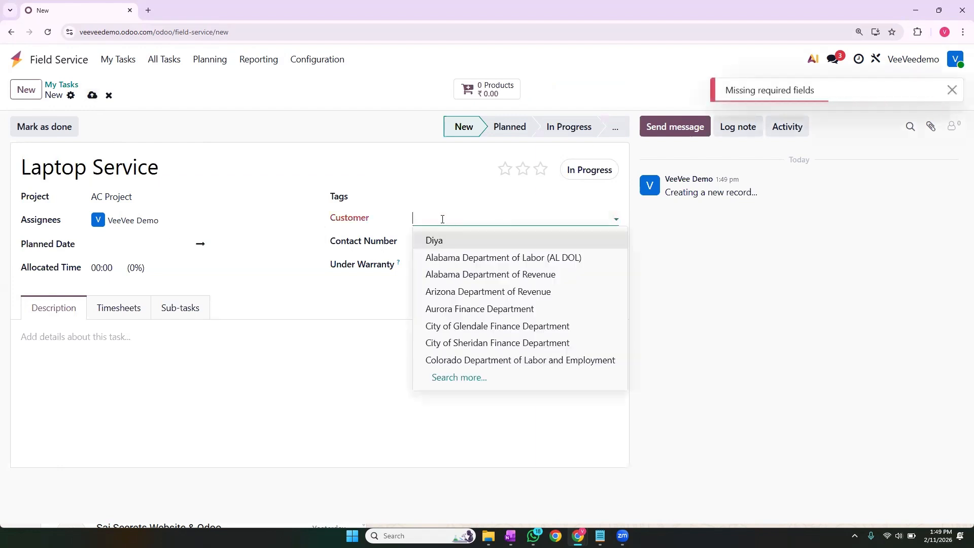
{"action": "left_click", "coordinate": [452, 242]}
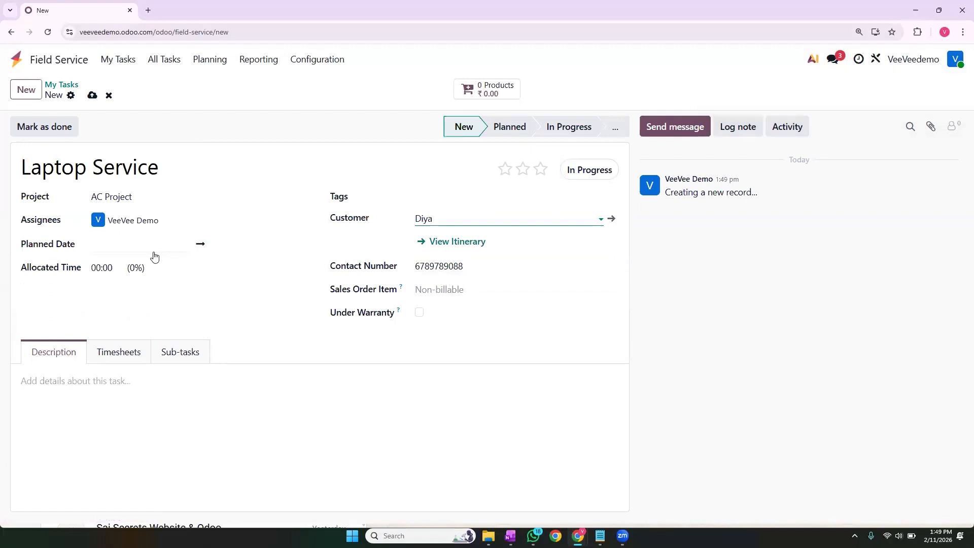
- Set the task's planned date from 11 Feb 2026, 1:00 pm to 12 Feb 2026, 2:00 pm
{"action": "left_click", "coordinate": [153, 251]}
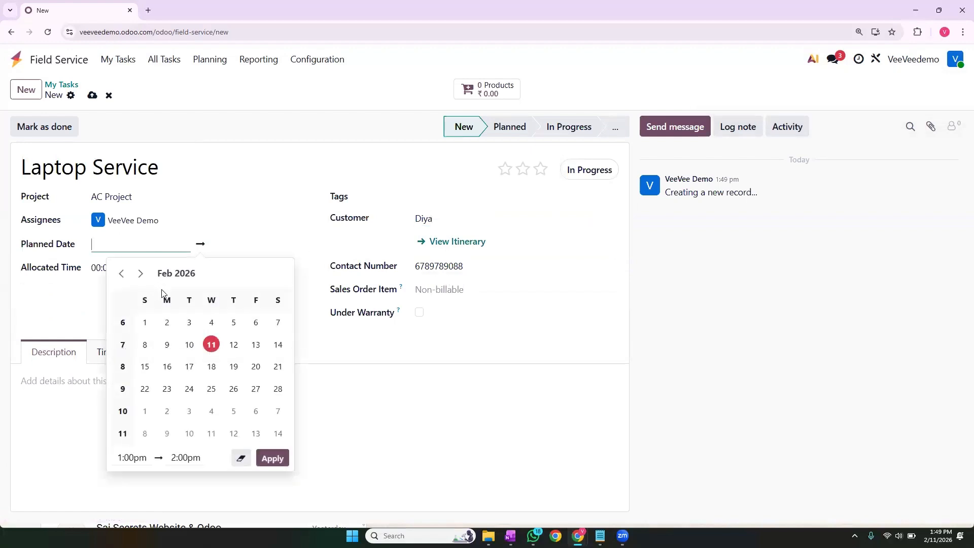
{"action": "left_click", "coordinate": [211, 344]}
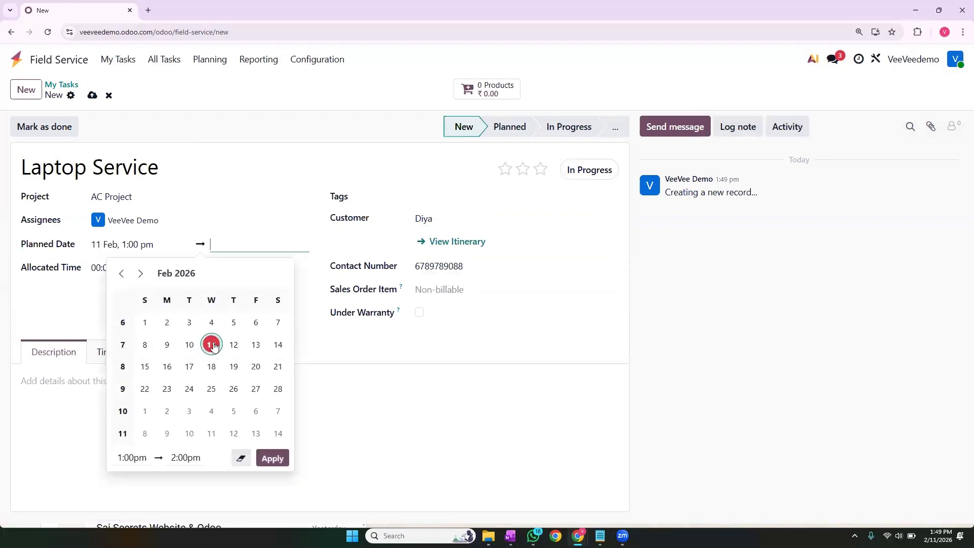
{"action": "left_click", "coordinate": [271, 460]}
{"action": "left_click", "coordinate": [224, 251]}
{"action": "left_click", "coordinate": [233, 345]}
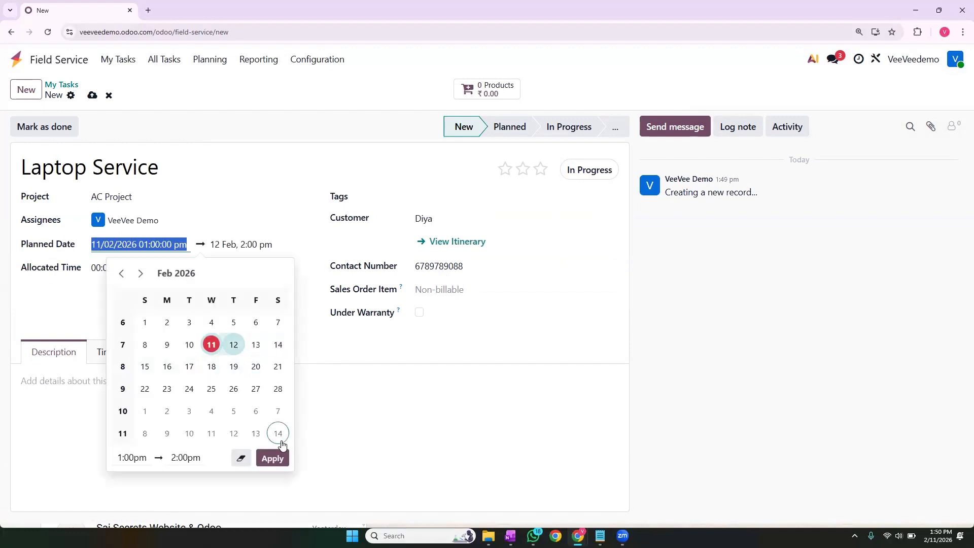
{"action": "left_click", "coordinate": [273, 457]}
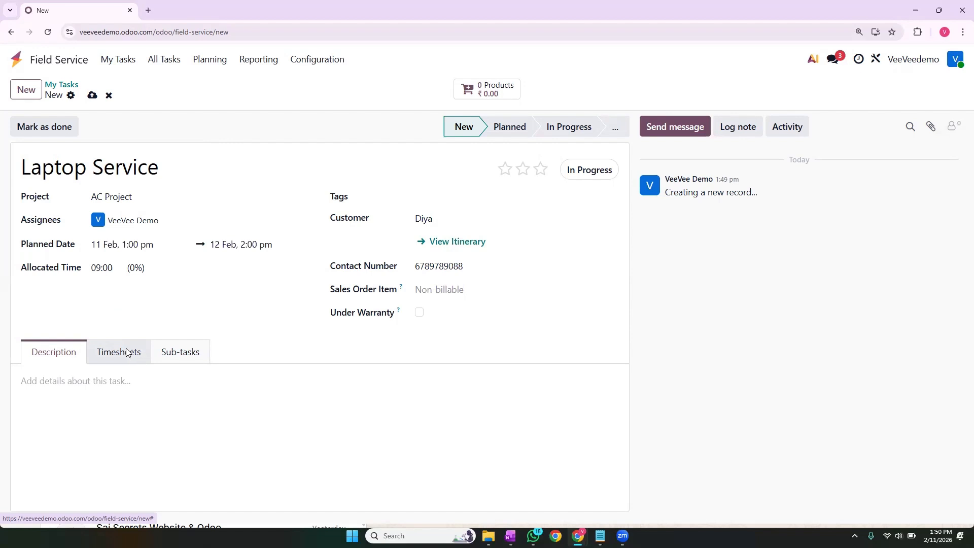
- Add a timesheet line to the task dated 11 Feb and select the third suggested employee for it
{"action": "left_click", "coordinate": [127, 353]}
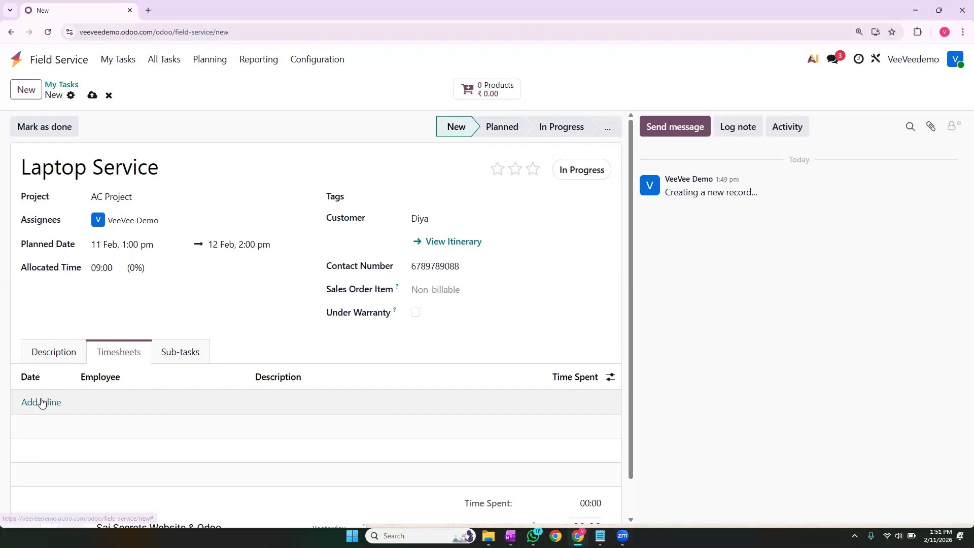
{"action": "left_click", "coordinate": [40, 402]}
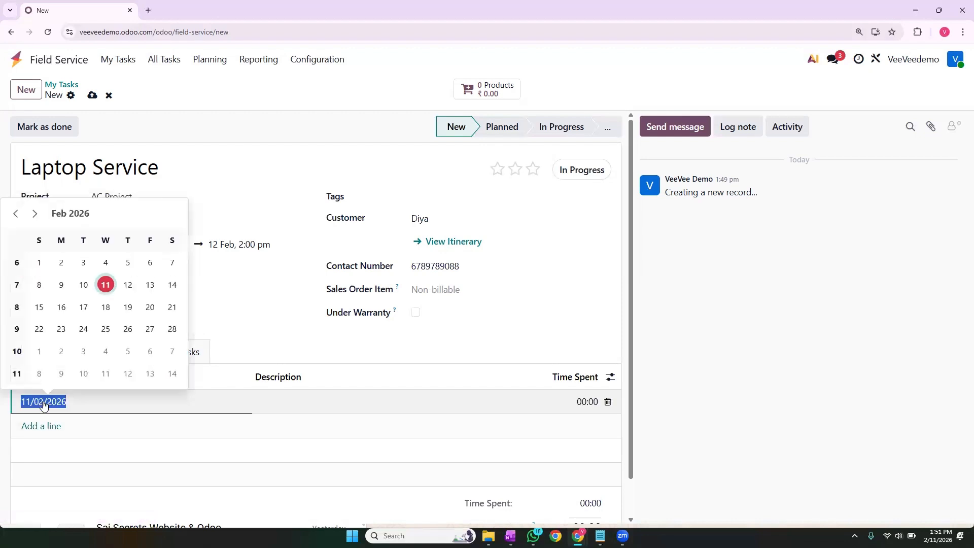
{"action": "left_click", "coordinate": [105, 285]}
{"action": "left_click", "coordinate": [116, 404]}
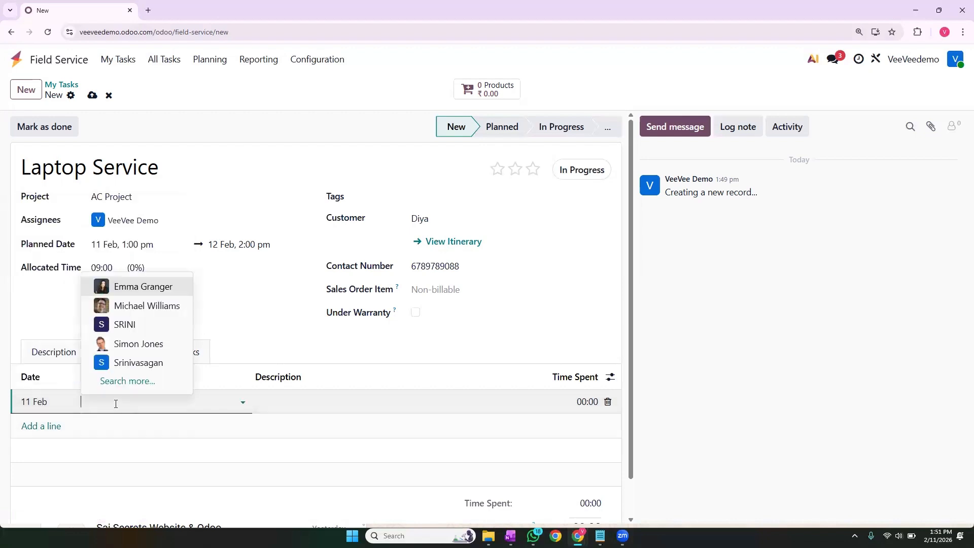
{"action": "left_click", "coordinate": [143, 326]}
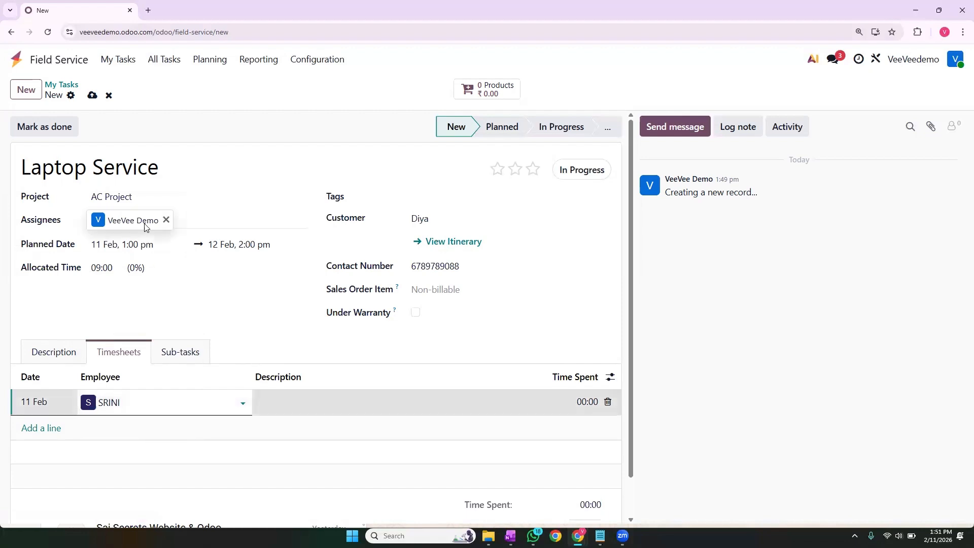
- Check which users are available as assignees for the task, leaving the current assignee in place
{"action": "left_click", "coordinate": [188, 221]}
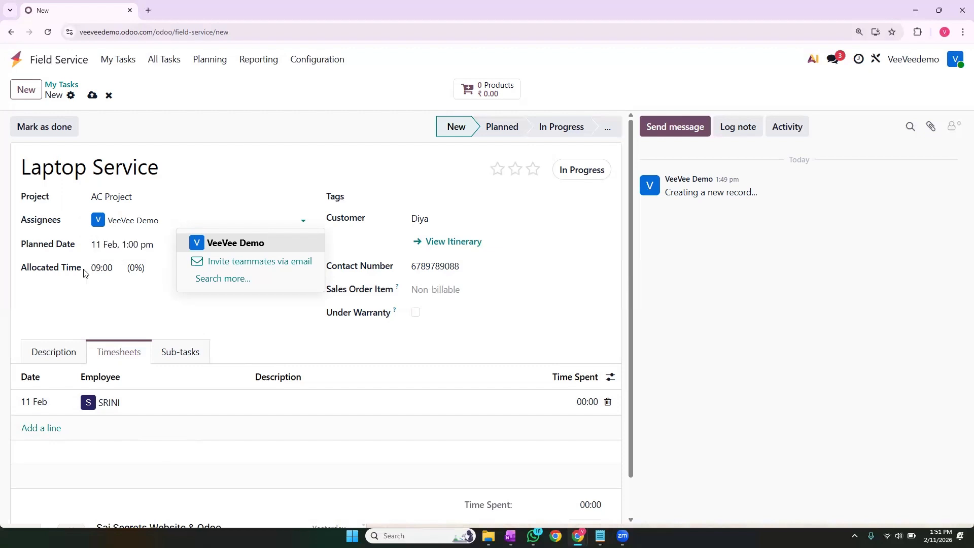
{"action": "mouse_move", "coordinate": [132, 384]}
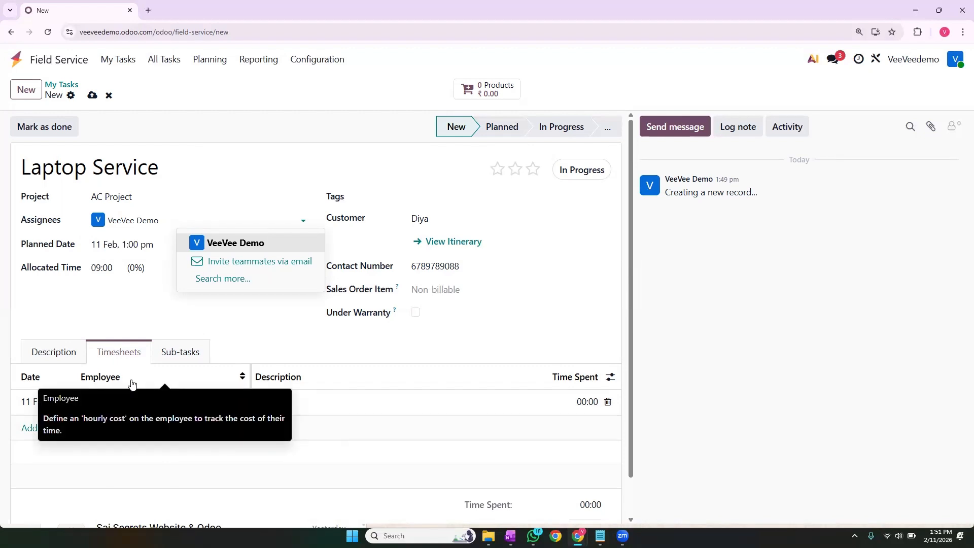
{"action": "left_click", "coordinate": [262, 353]}
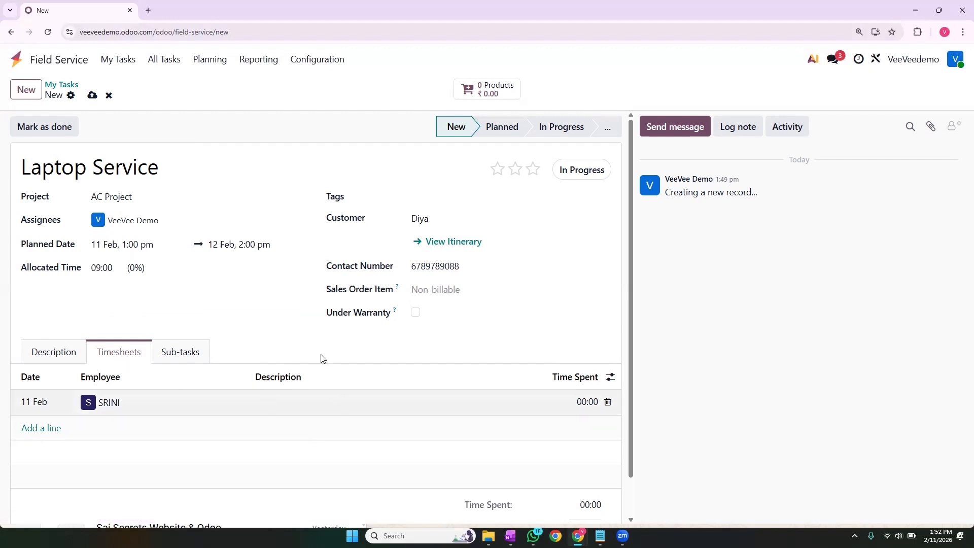
- Record 03:00 hours as time spent on the timesheet line and save the Laptop Service task
{"action": "left_click", "coordinate": [308, 402]}
{"action": "left_click", "coordinate": [580, 401]}
{"action": "type", "text": "03"}
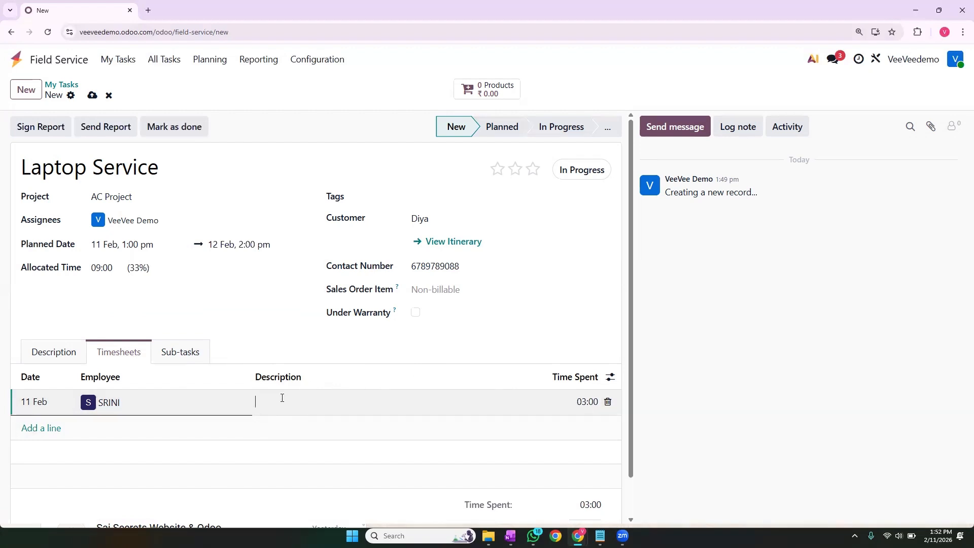
{"action": "left_click", "coordinate": [93, 95]}
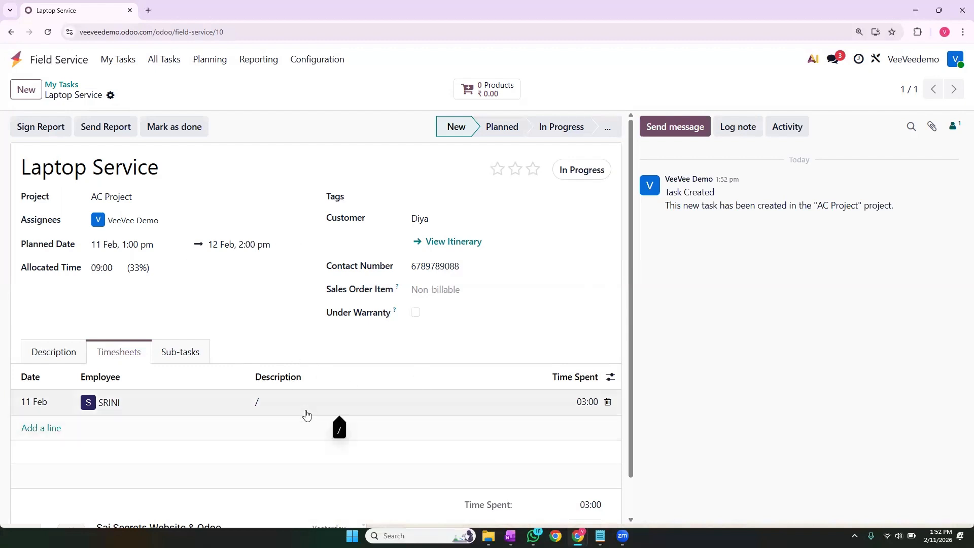
- Start a new sales order from the task's Sales Order Item and add the Field Service product as an order line
{"action": "scroll", "coordinate": [274, 417], "scroll_direction": "down", "scroll_amount": 1}
{"action": "scroll", "coordinate": [275, 420], "scroll_direction": "up", "scroll_amount": 1}
{"action": "scroll", "coordinate": [439, 278], "scroll_direction": "down", "scroll_amount": 1}
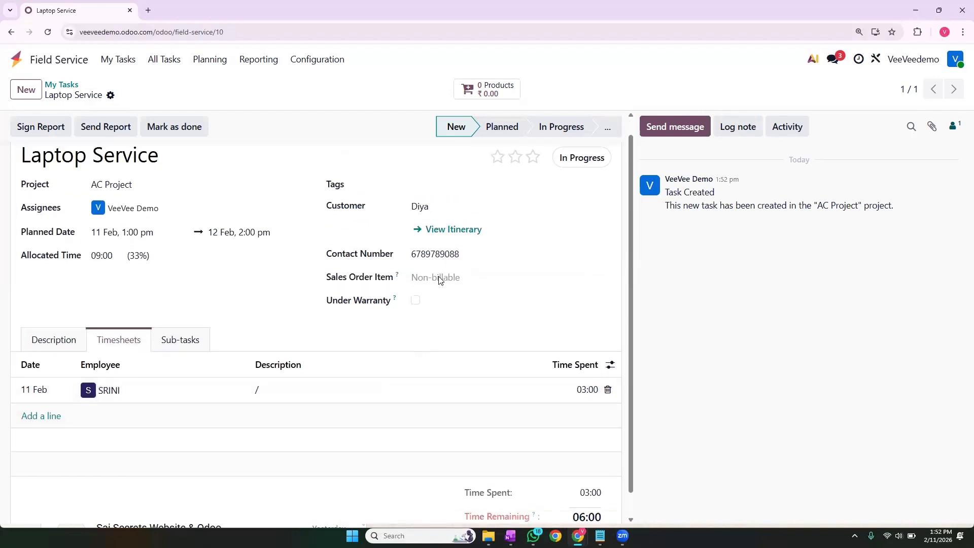
{"action": "left_click_drag", "start_coordinate": [112, 225], "coordinate": [87, 226]}
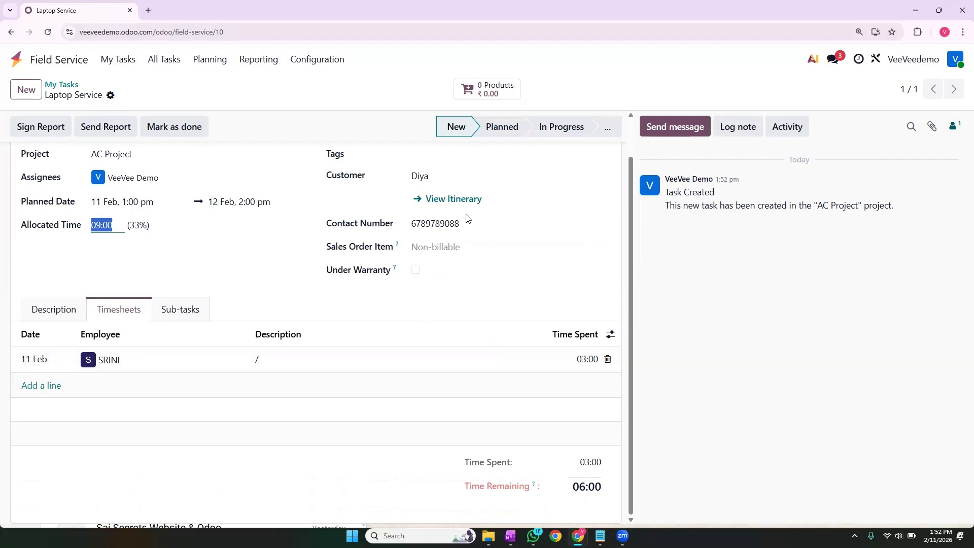
{"action": "left_click", "coordinate": [446, 249]}
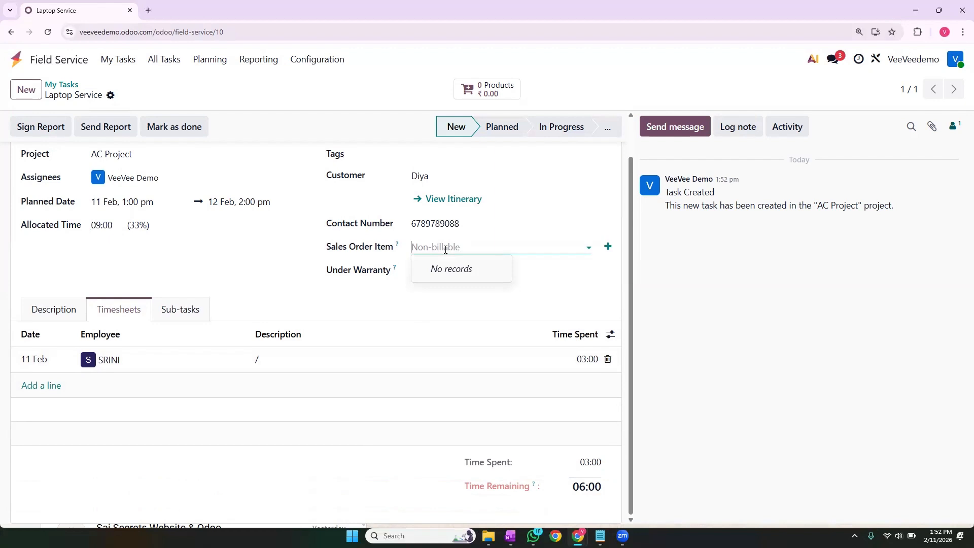
{"action": "left_click", "coordinate": [608, 248]}
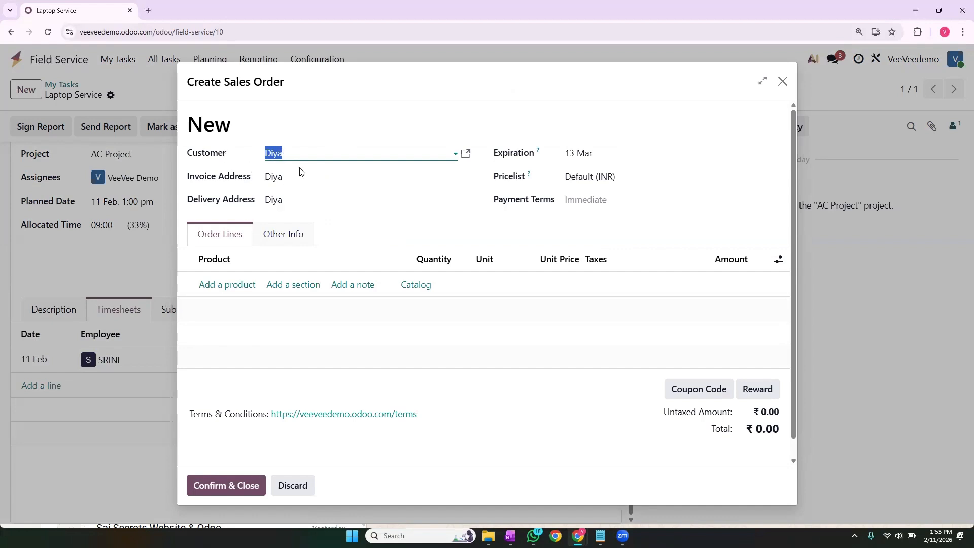
{"action": "left_click", "coordinate": [233, 284]}
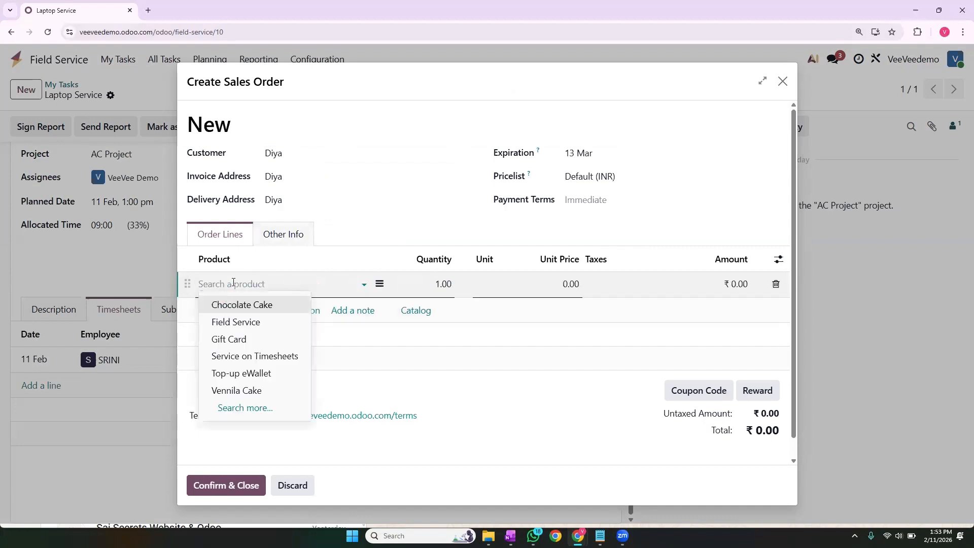
{"action": "left_click", "coordinate": [235, 322]}
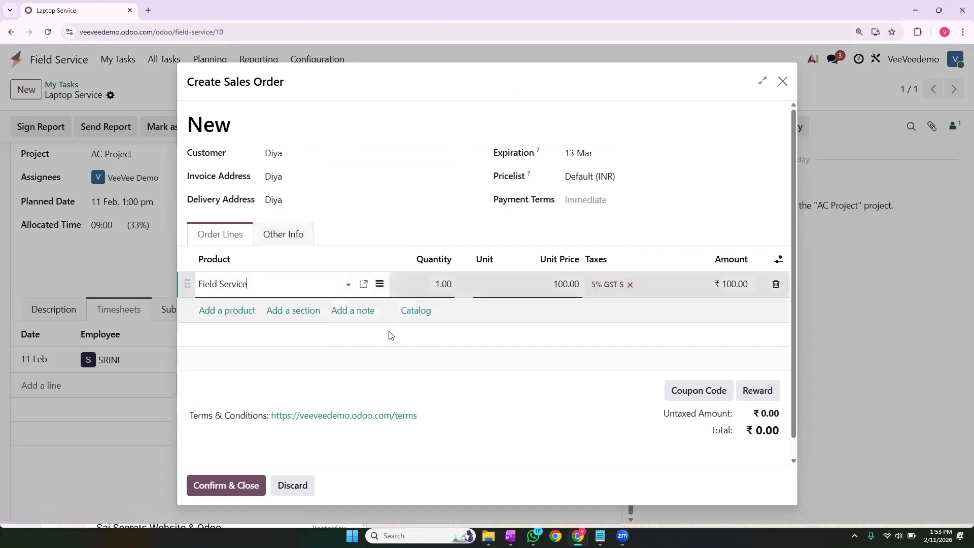
- Set the Field Service line to quantity 3 and unit price 500, confirm the sales order, and save the task
{"action": "left_click", "coordinate": [444, 285]}
{"action": "type", "text": "3"}
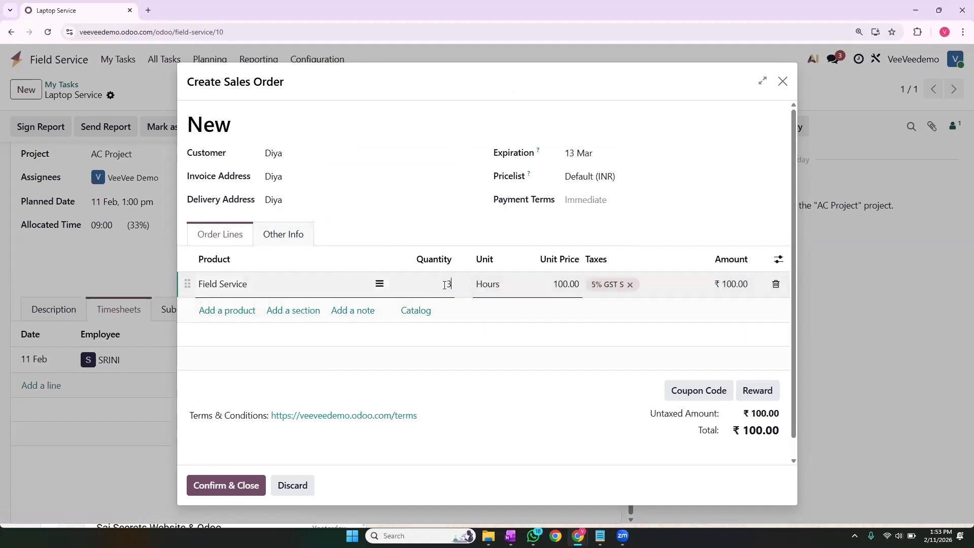
{"action": "left_click", "coordinate": [565, 285]}
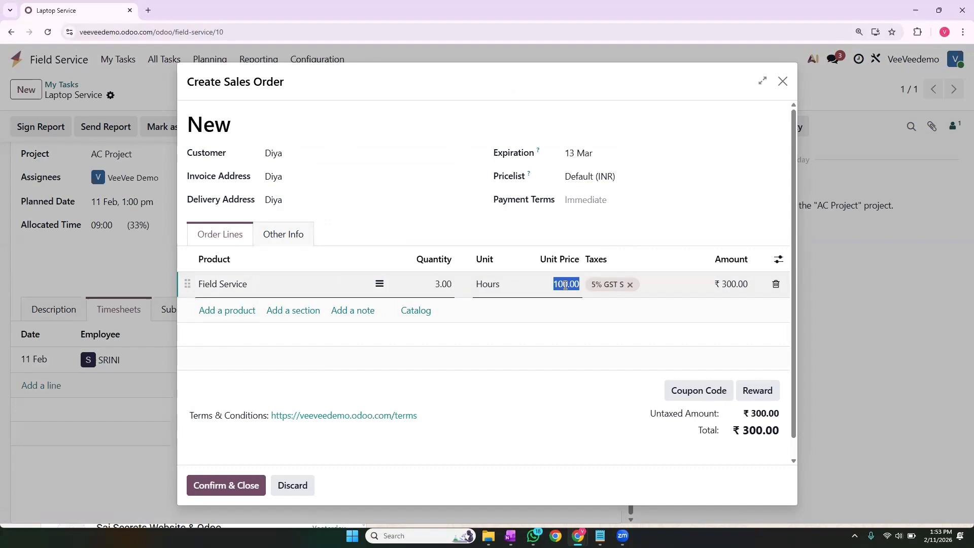
{"action": "type", "text": "500"}
{"action": "left_click", "coordinate": [700, 224]}
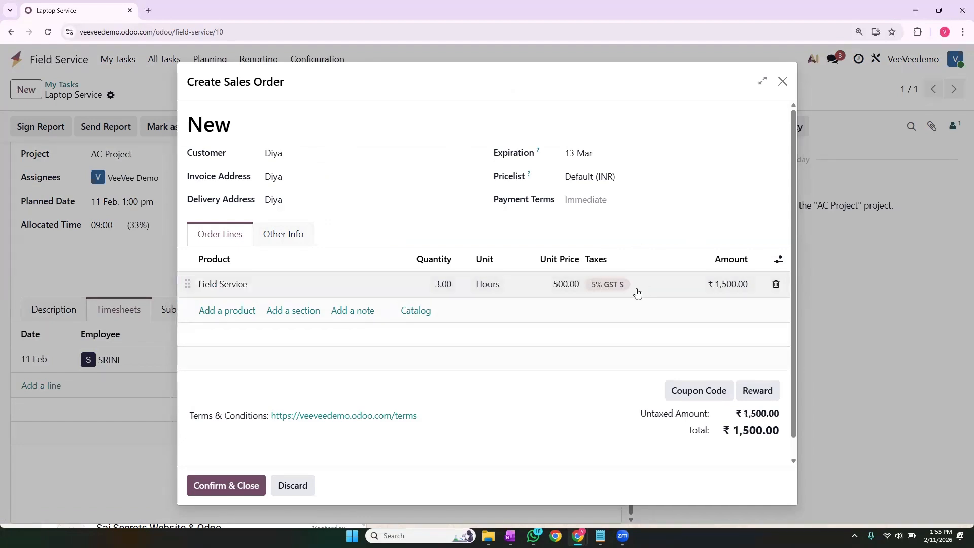
{"action": "left_click", "coordinate": [237, 493]}
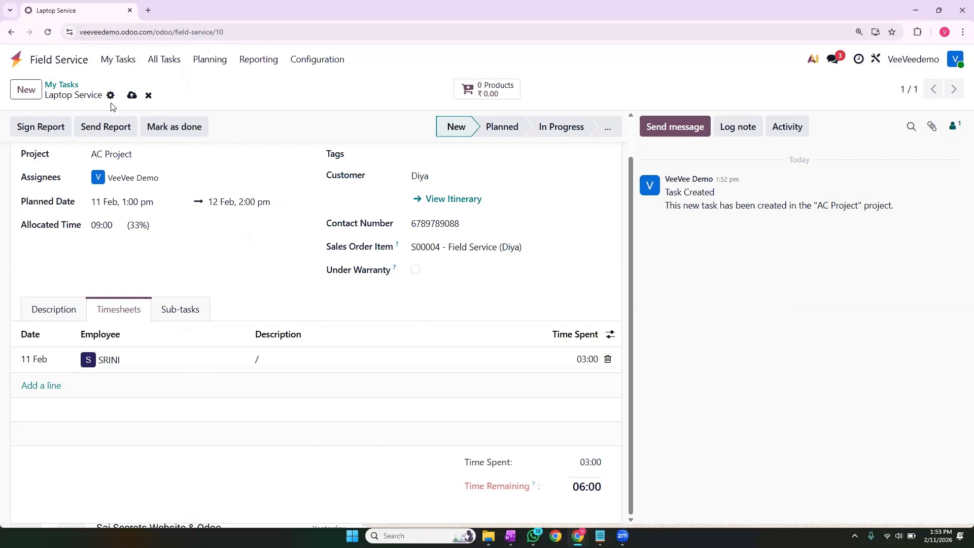
{"action": "left_click", "coordinate": [132, 96]}
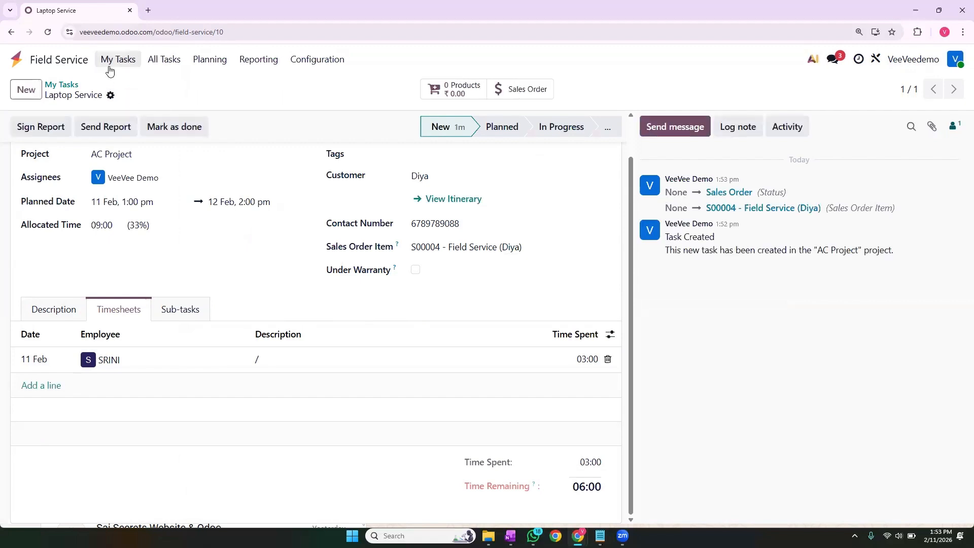
- Review the delivered hours in the linked sales order, and update the task's timesheet line to 5 hours spent, saving the change
{"action": "left_click", "coordinate": [525, 98]}
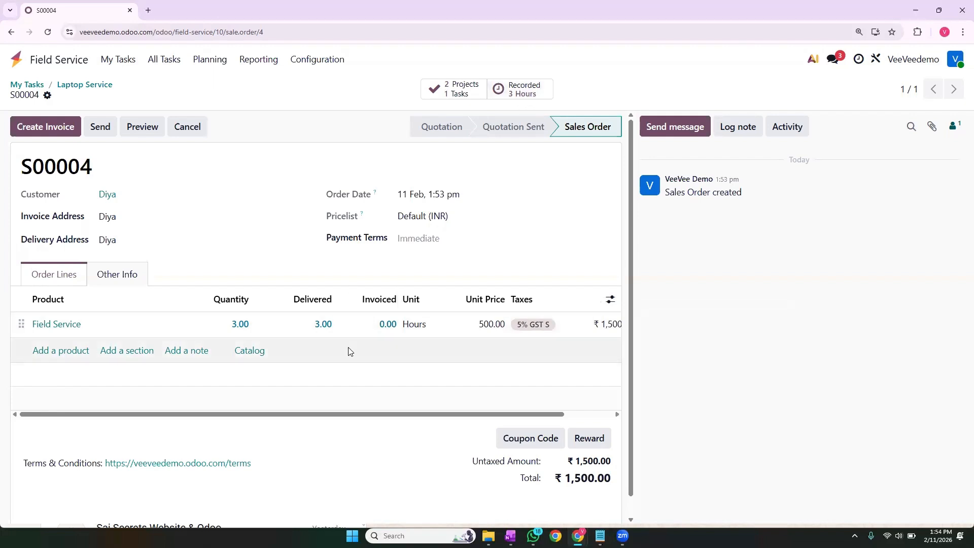
{"action": "left_click", "coordinate": [67, 84]}
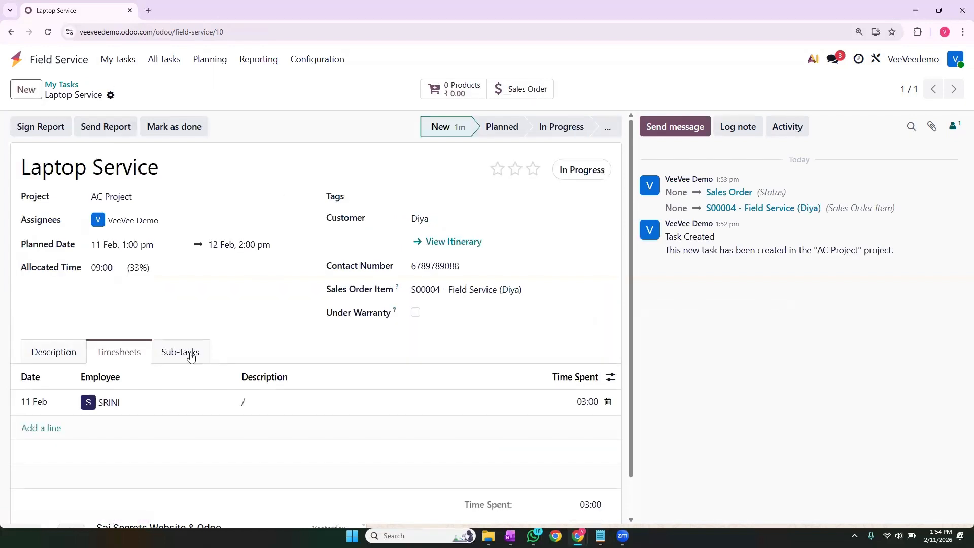
{"action": "left_click", "coordinate": [587, 403]}
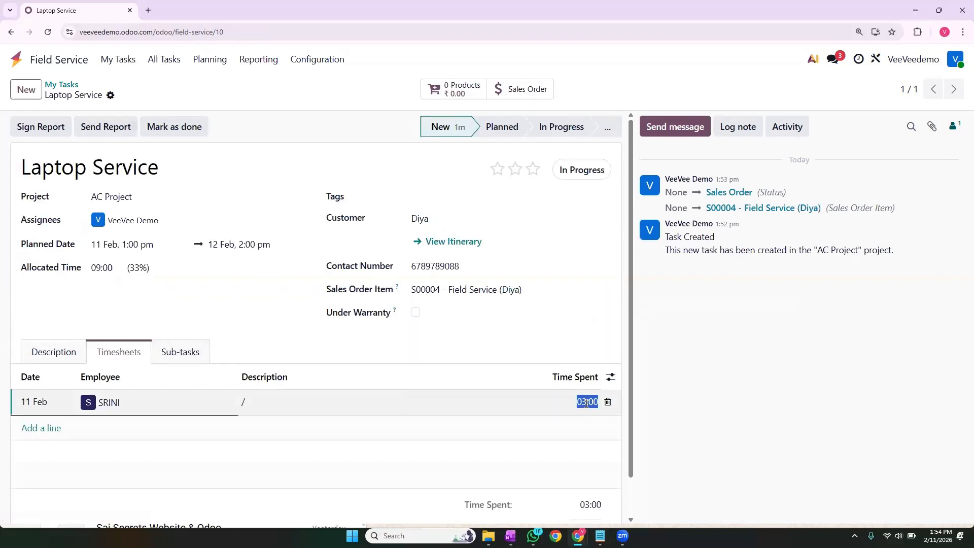
{"action": "type", "text": "5"}
{"action": "key", "text": "Return"}
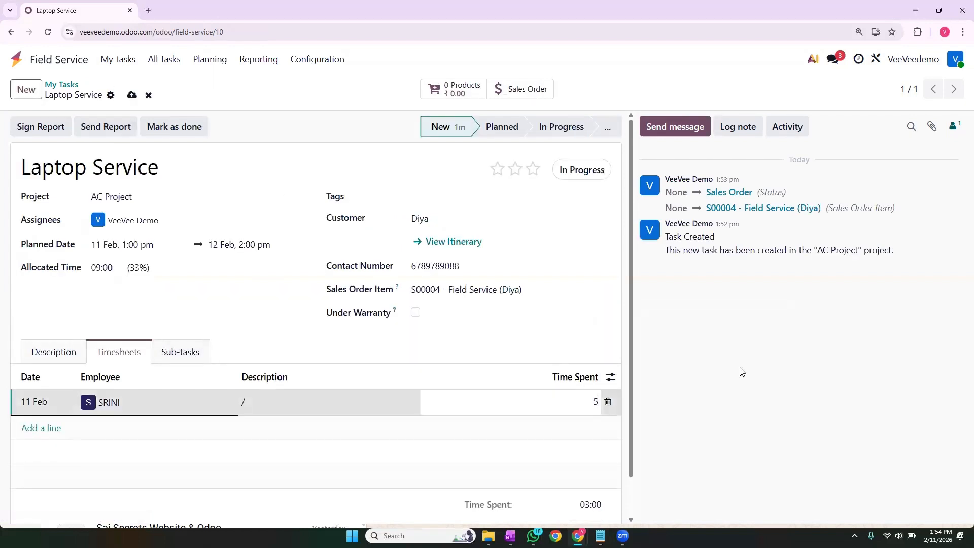
{"action": "left_click", "coordinate": [131, 96]}
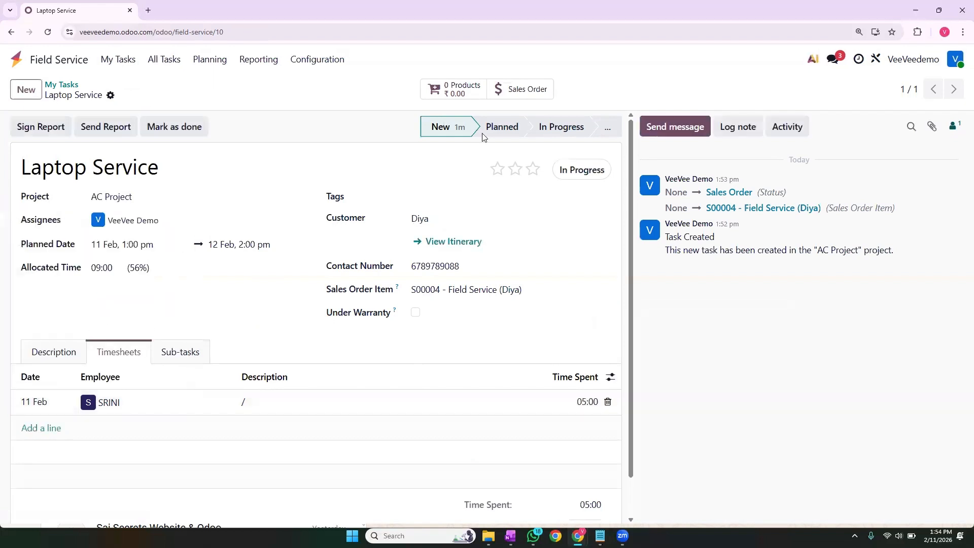
- Check the delivered quantity of the Field Service line in the linked sales order and return to the Laptop Service task
{"action": "left_click", "coordinate": [536, 94]}
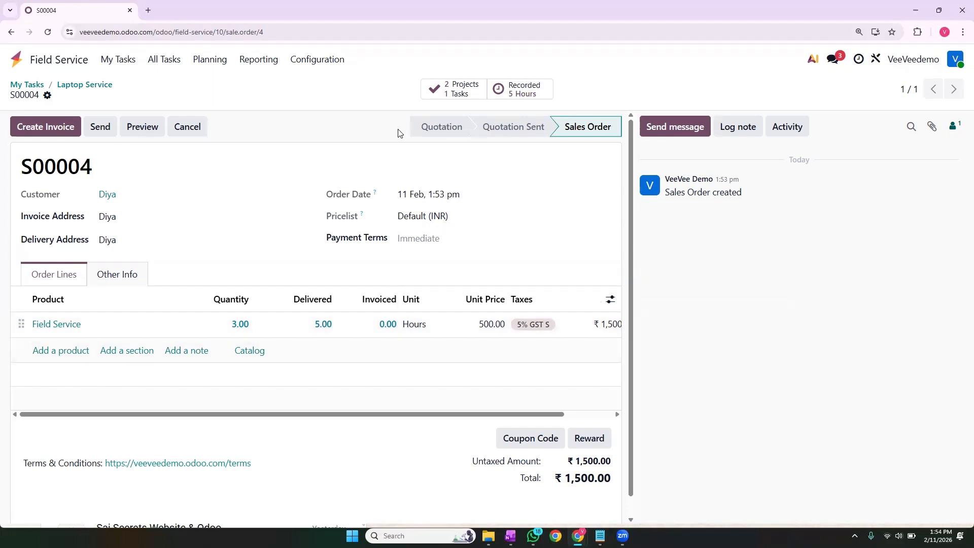
{"action": "left_click", "coordinate": [99, 85]}
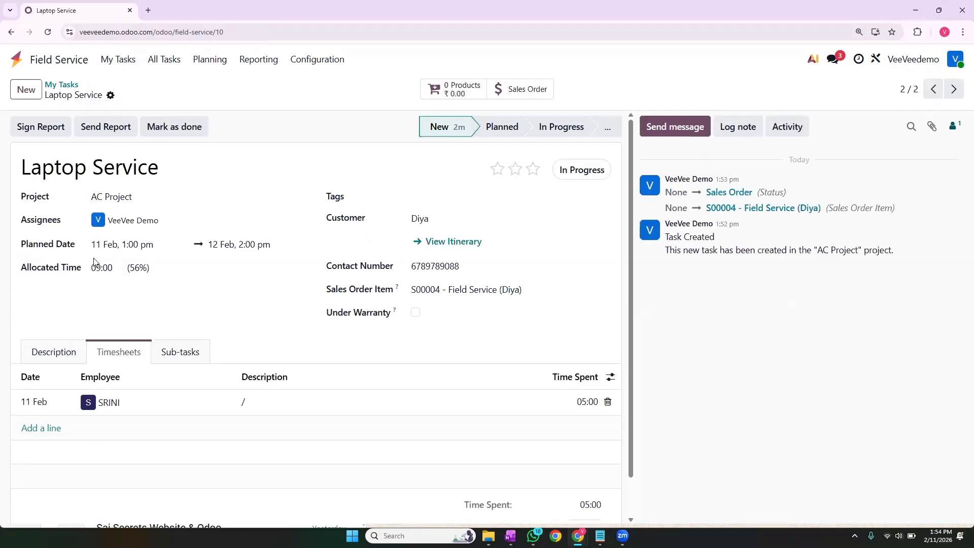